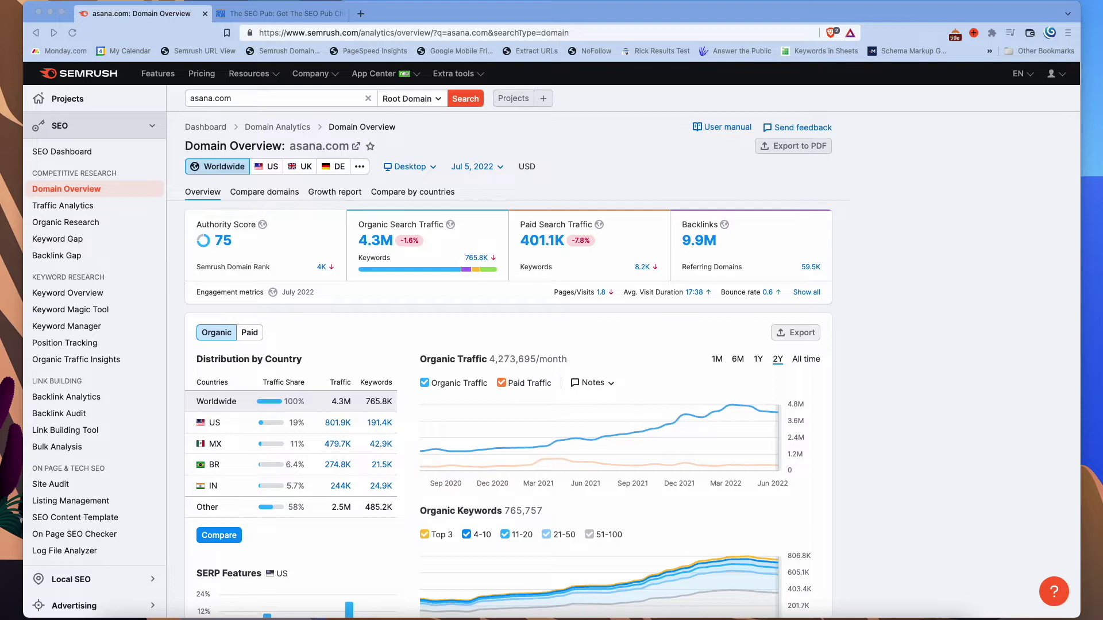
# - Check The SEO Pub site, then return to and scroll the asana.com Domain Overview
pyautogui.click(299, 16)
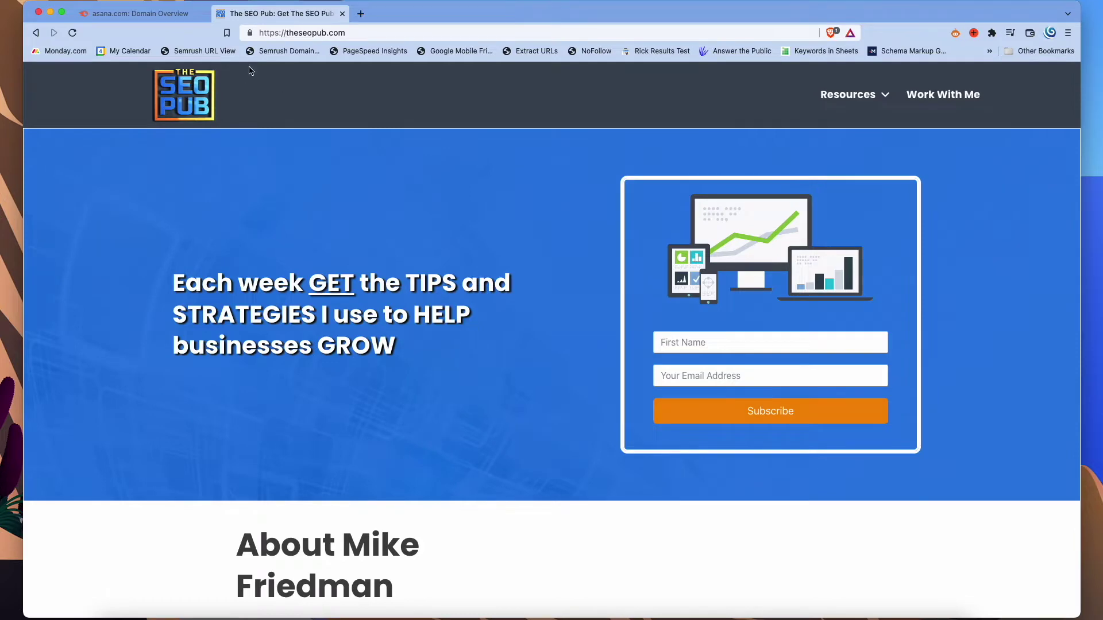
pyautogui.click(168, 17)
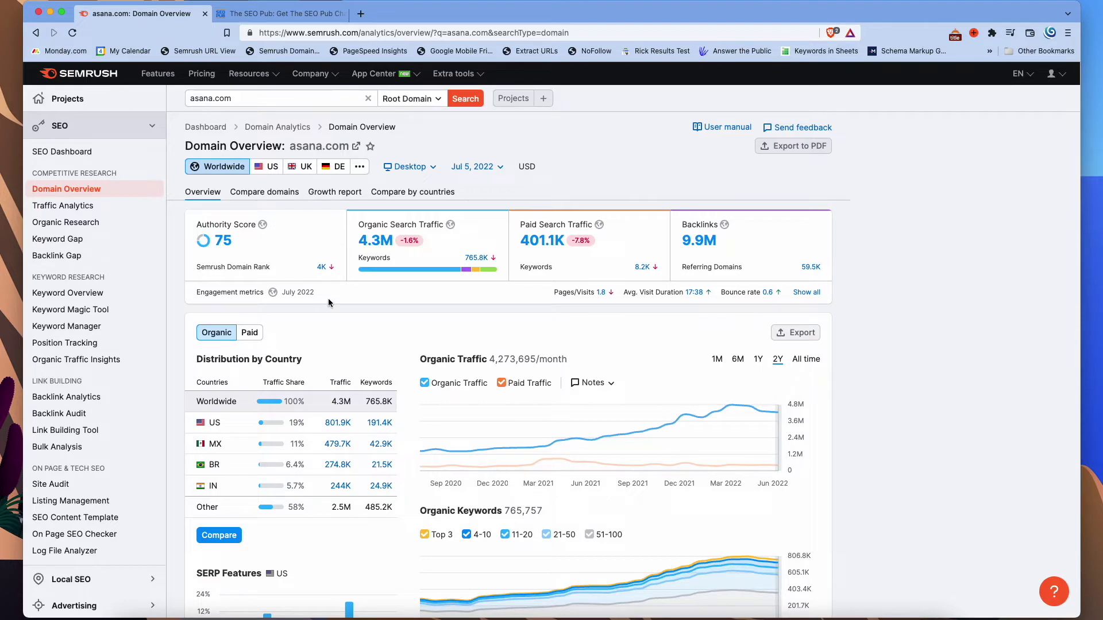
pyautogui.scroll(-5, 329, 298)
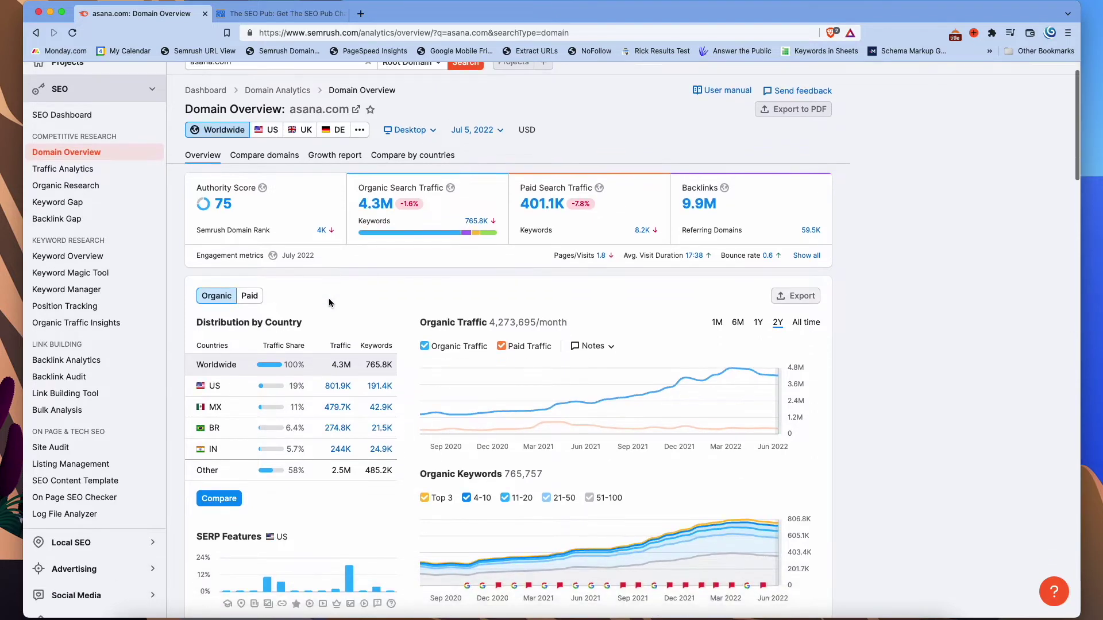
pyautogui.scroll(-2, 329, 298)
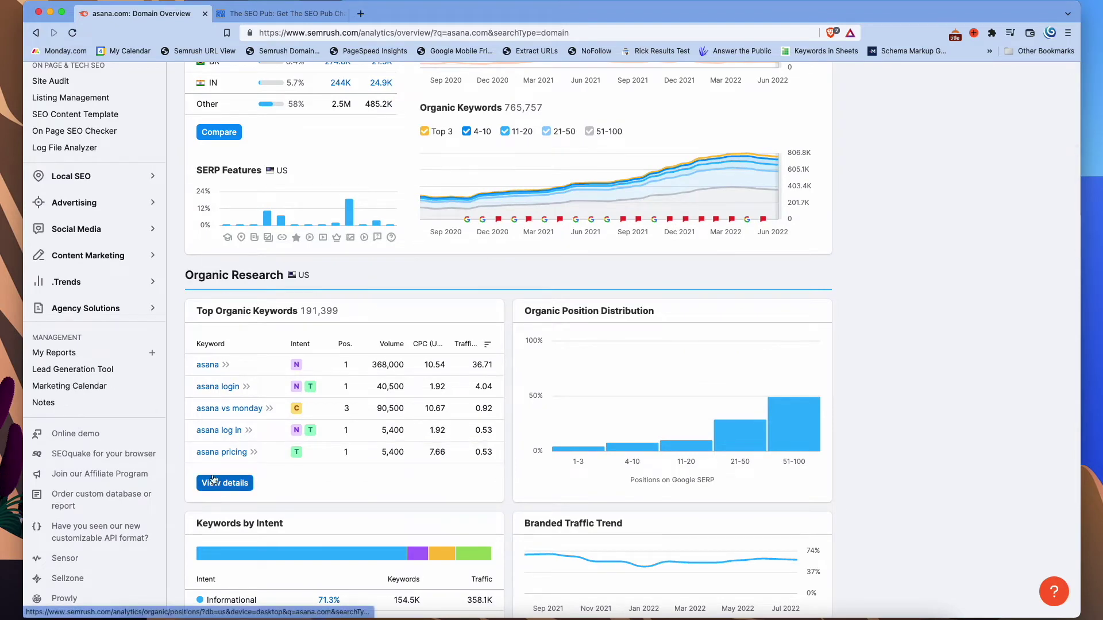
# - Open asana.com's Organic Research Position Changes report showing 10.2K position changes
pyautogui.scroll(5, 201, 471)
pyautogui.scroll(2, 195, 456)
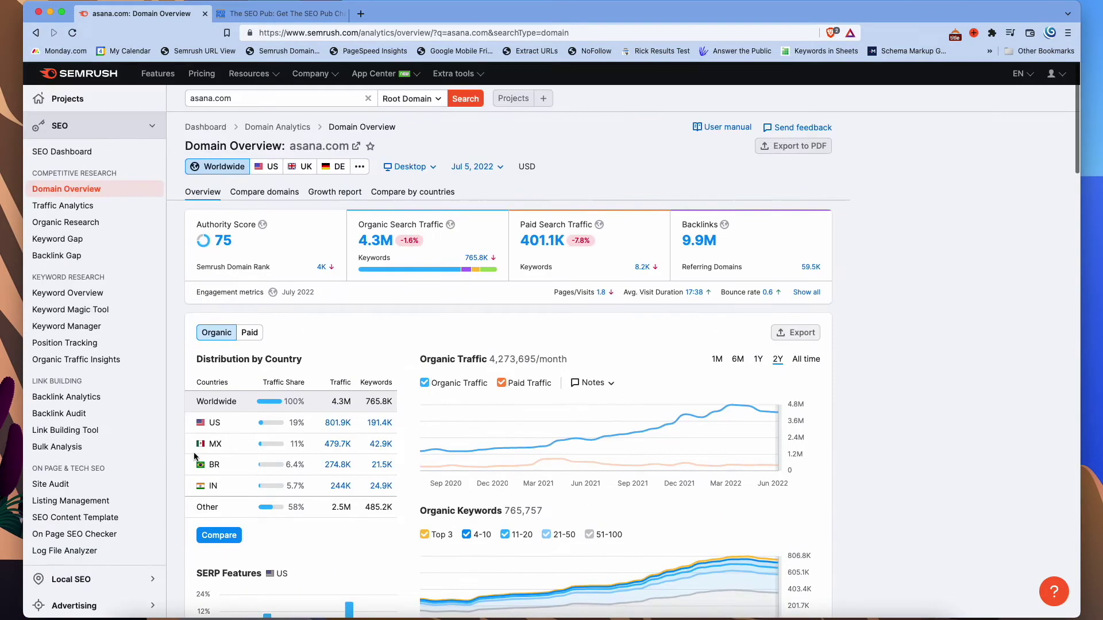
pyautogui.click(76, 224)
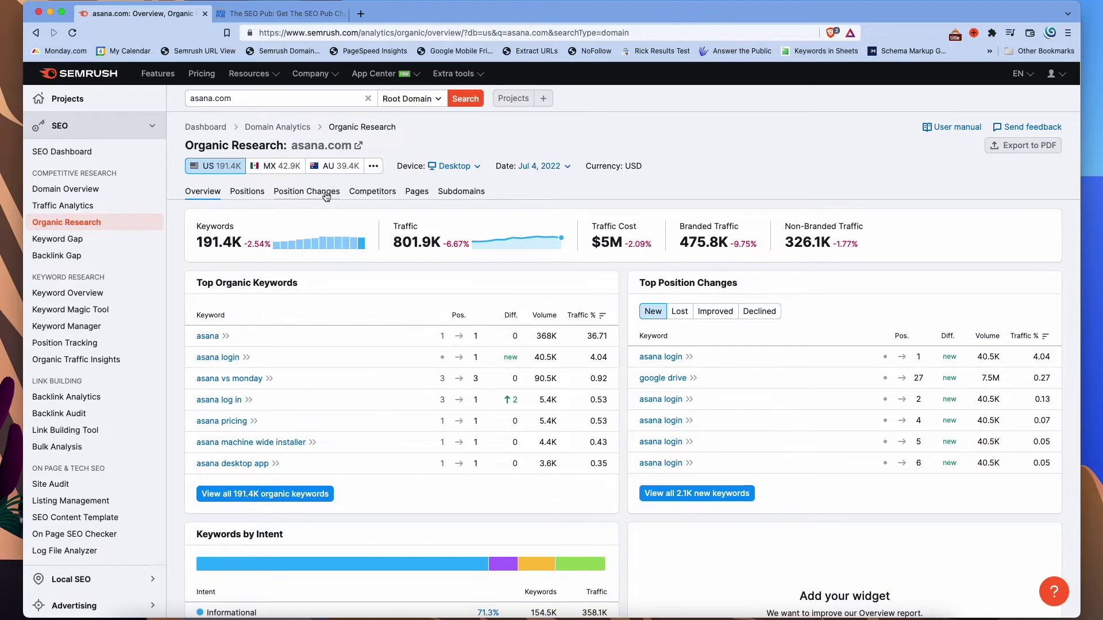
pyautogui.click(314, 195)
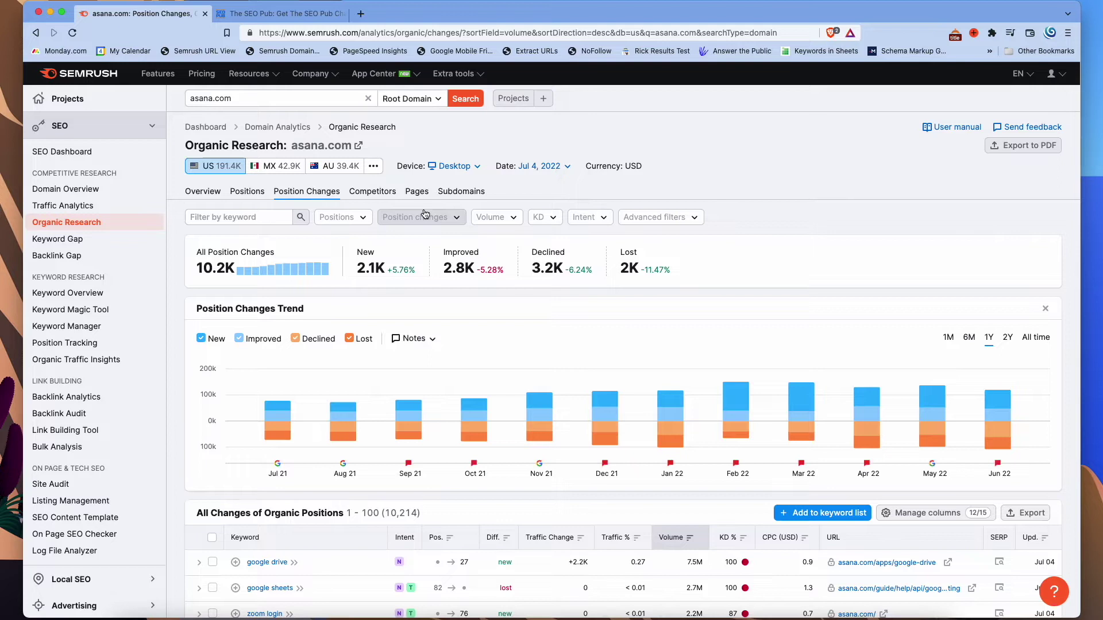
# - Filter Position Changes to New only, leaving 2,113 new organic positions
pyautogui.click(459, 220)
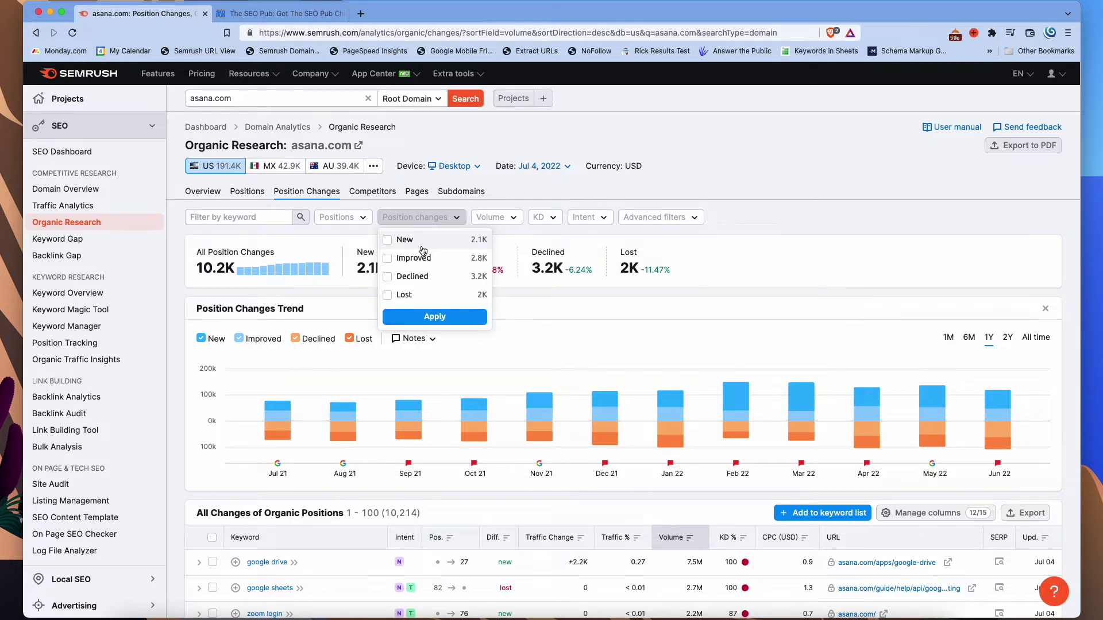
pyautogui.click(387, 240)
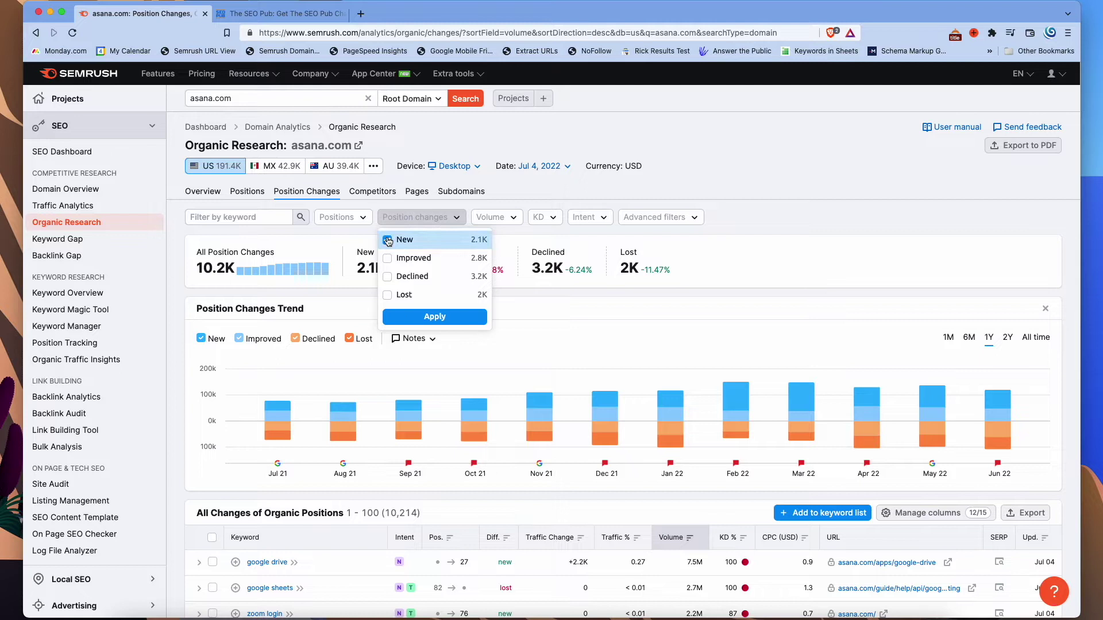
pyautogui.click(457, 315)
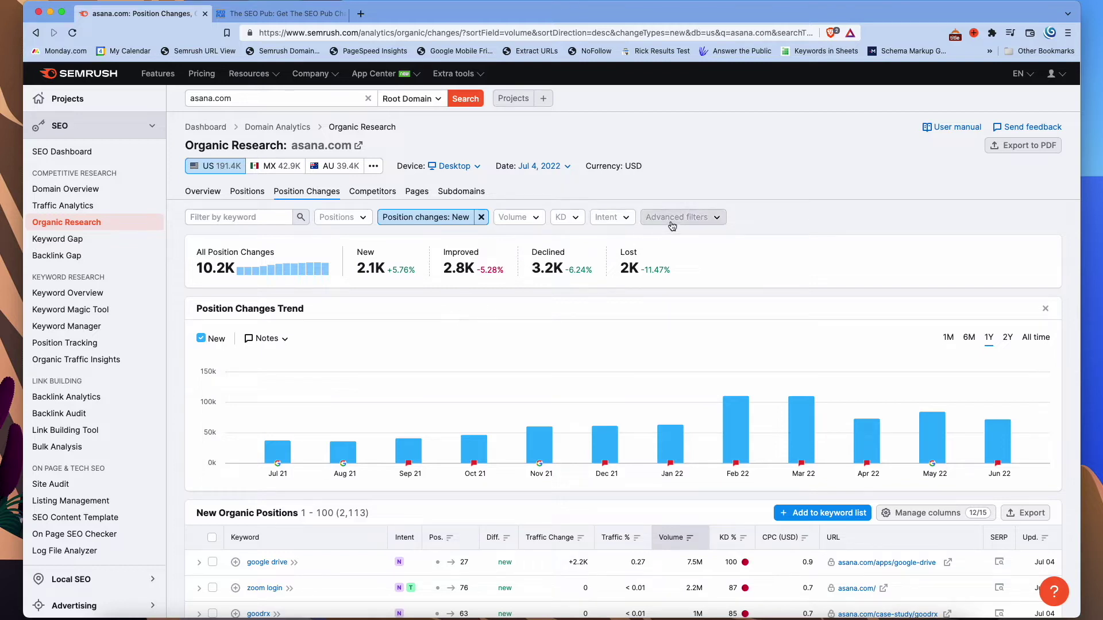
pyautogui.click(345, 224)
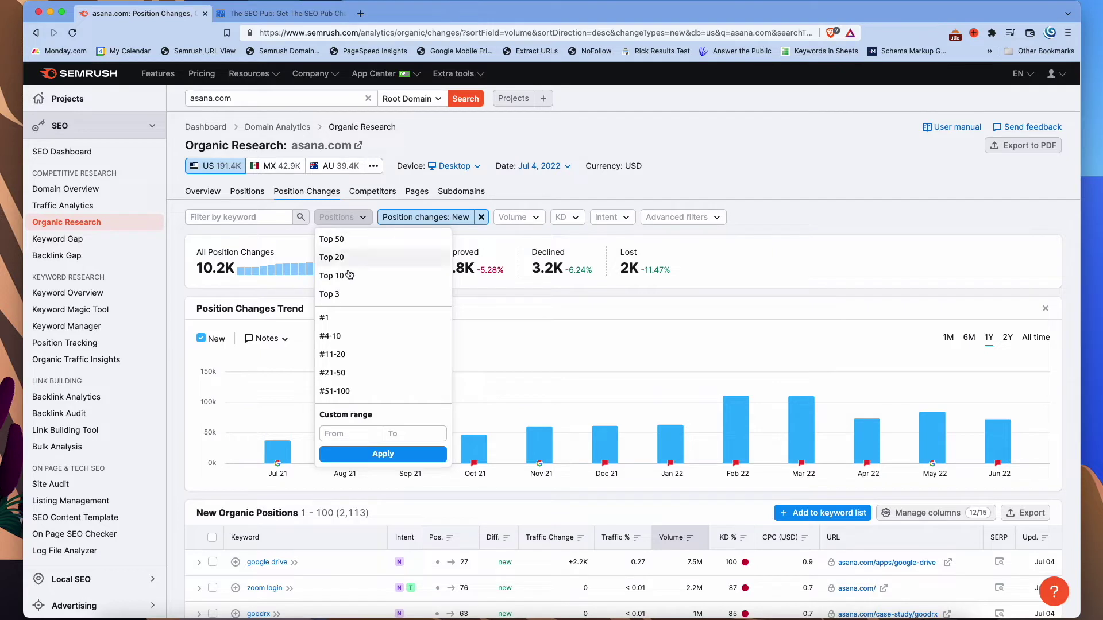
# - Apply a custom position range of 10 to 25, narrowing results to 163 keywords
pyautogui.click(345, 432)
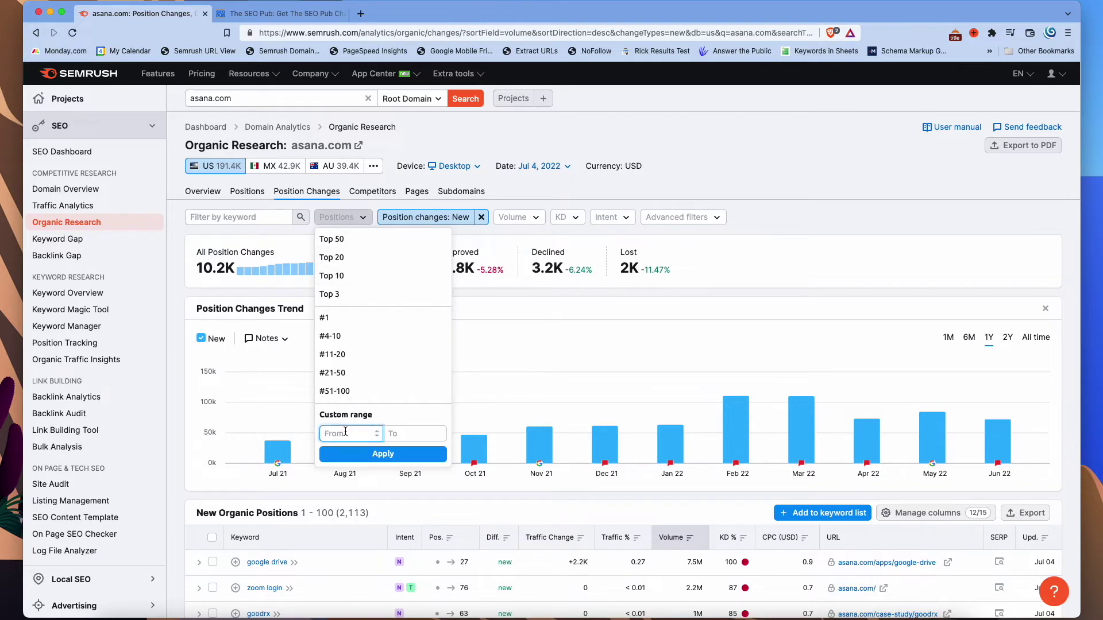
pyautogui.write('10')
pyautogui.press('Tab')
pyautogui.write('25')
pyautogui.click(411, 454)
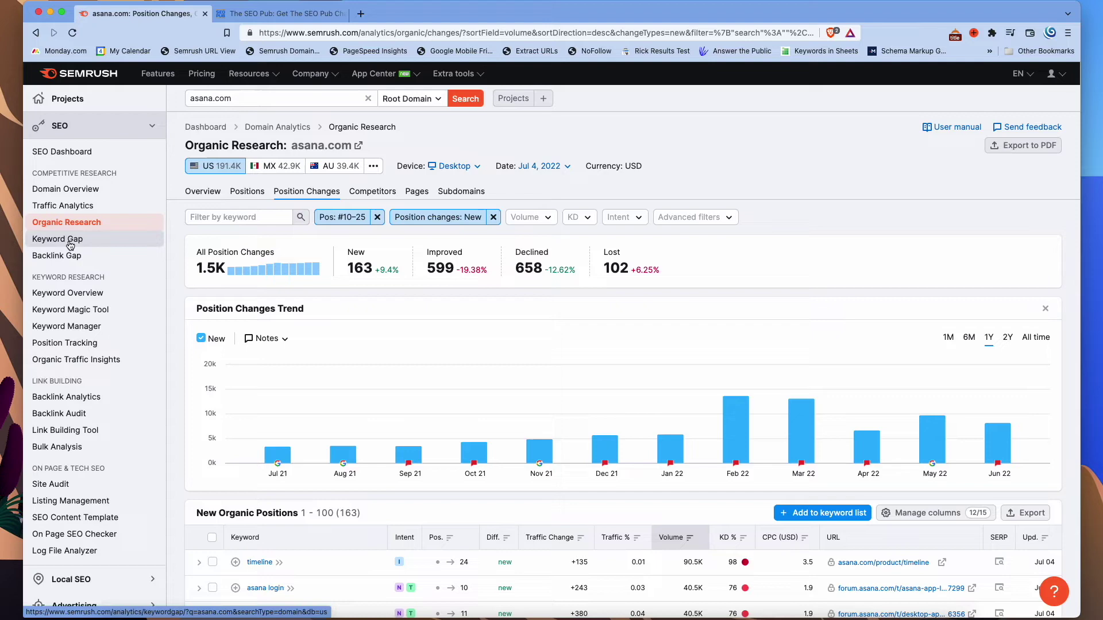
# - In Keyword Gap, compare asana.com with clickup.com, projectmanager.com and monday.com
pyautogui.click(70, 242)
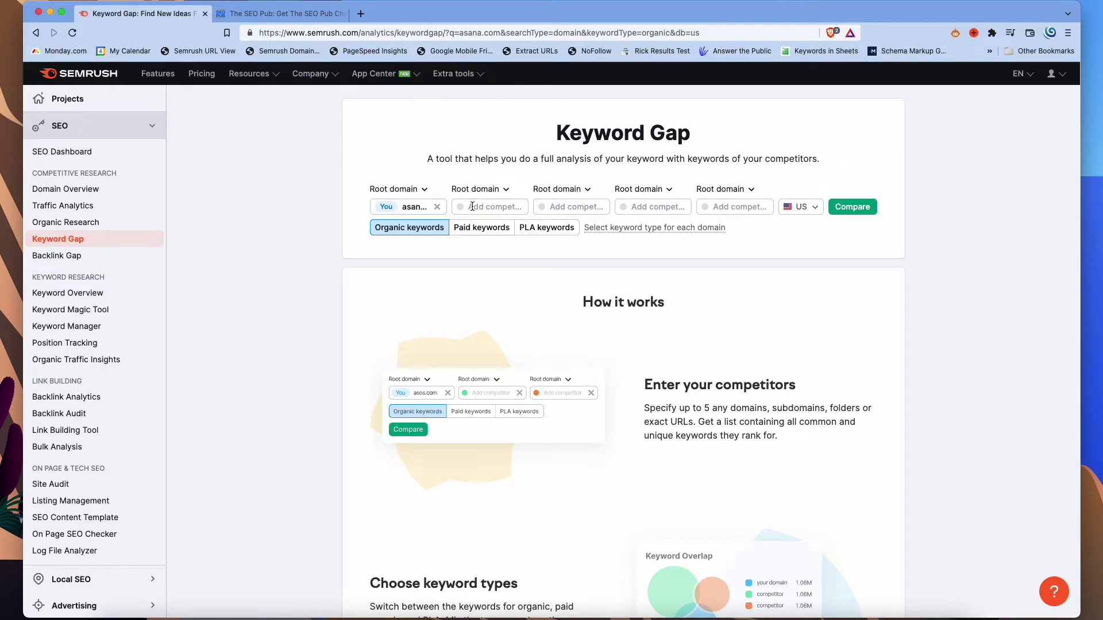
pyautogui.click(472, 207)
pyautogui.write('clickup')
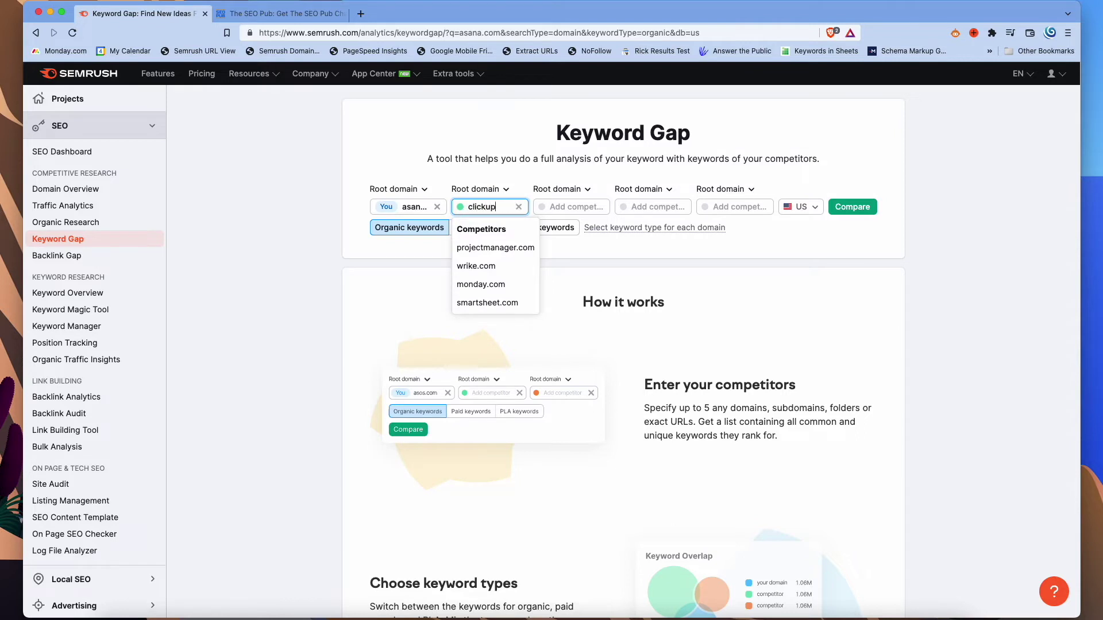
pyautogui.write('.com')
pyautogui.click(567, 206)
pyautogui.write('pr')
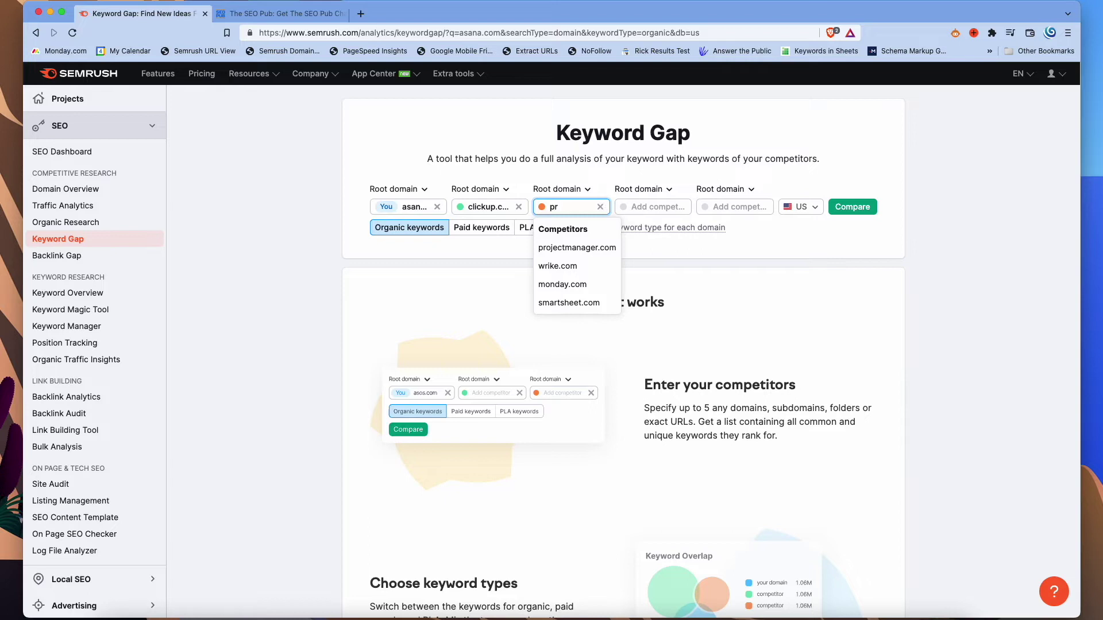
pyautogui.click(594, 247)
pyautogui.click(648, 212)
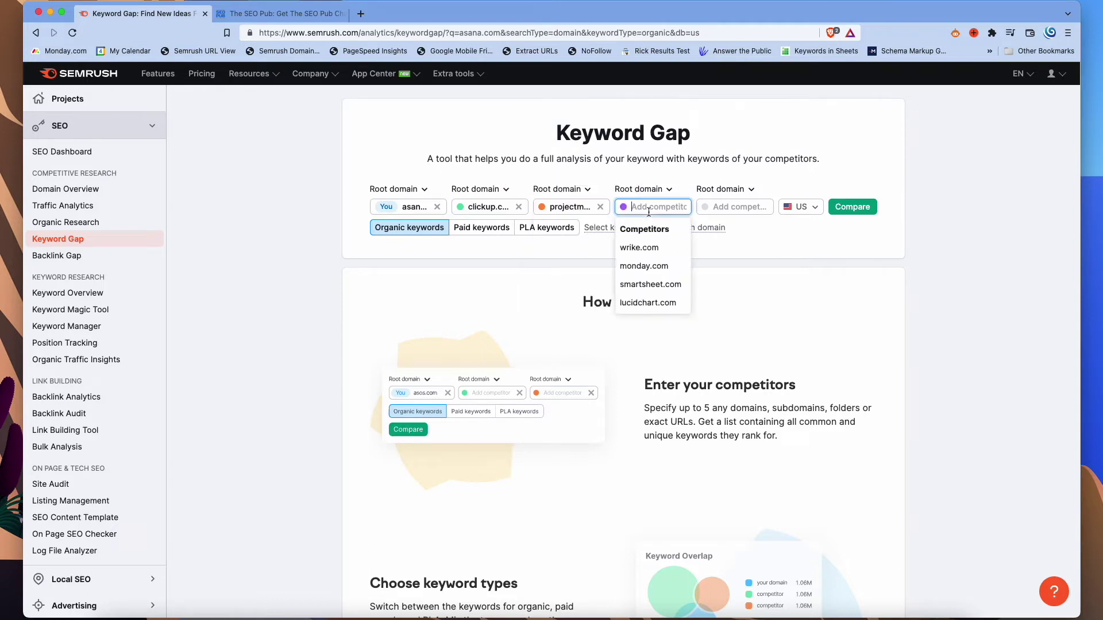
pyautogui.write('mondy')
pyautogui.press('BackSpace')
pyautogui.write('ay.com')
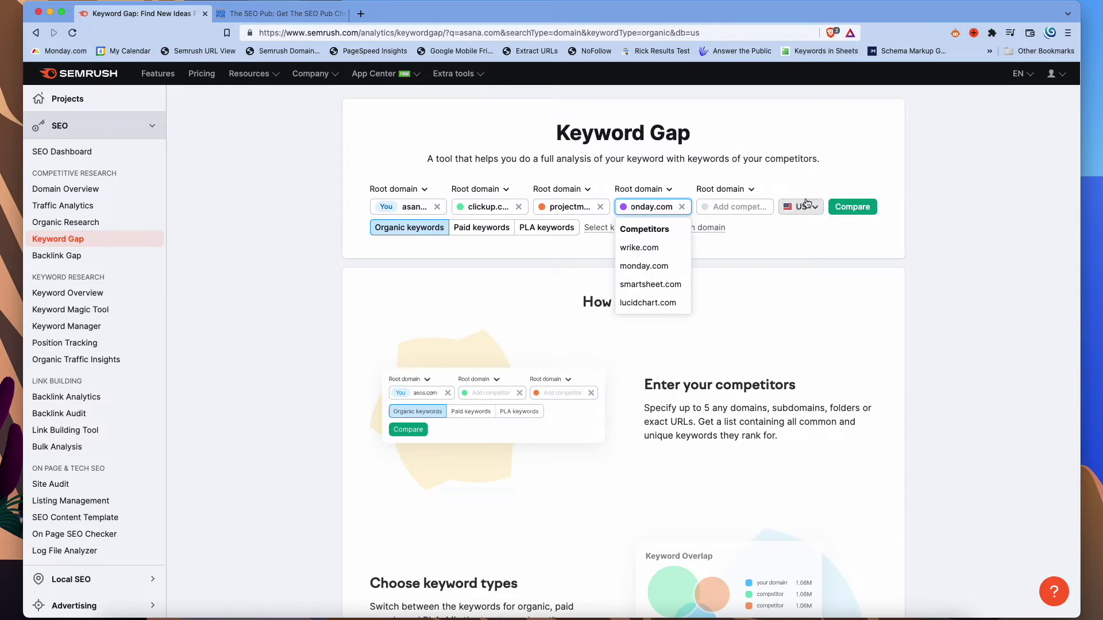
pyautogui.click(837, 206)
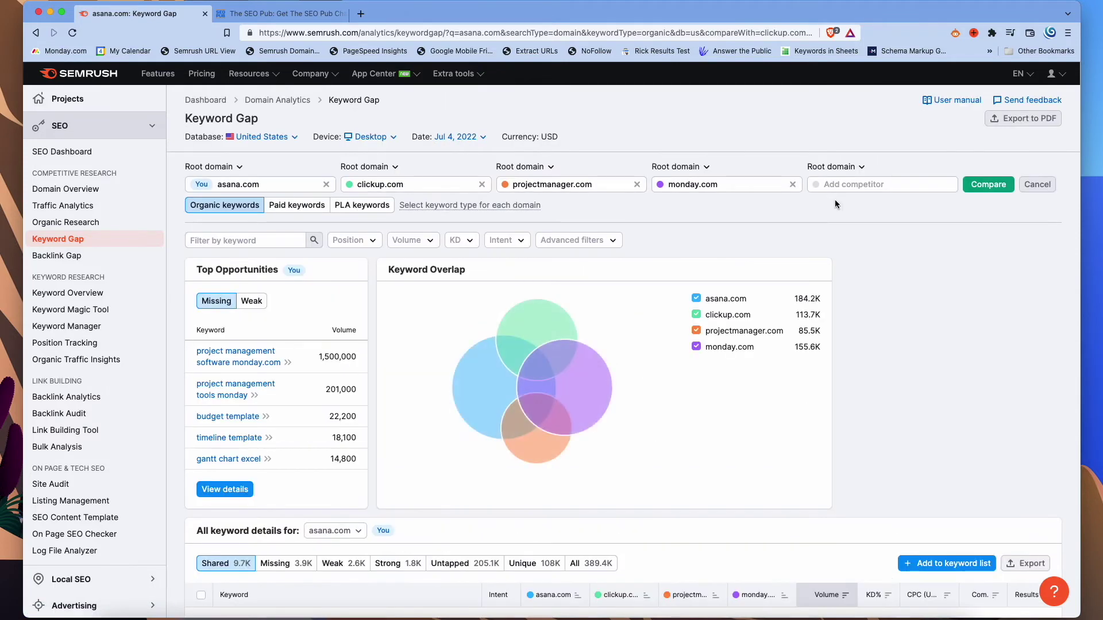
# - Show the 205.1K Untapped keywords in the keyword details table
pyautogui.scroll(-3, 563, 259)
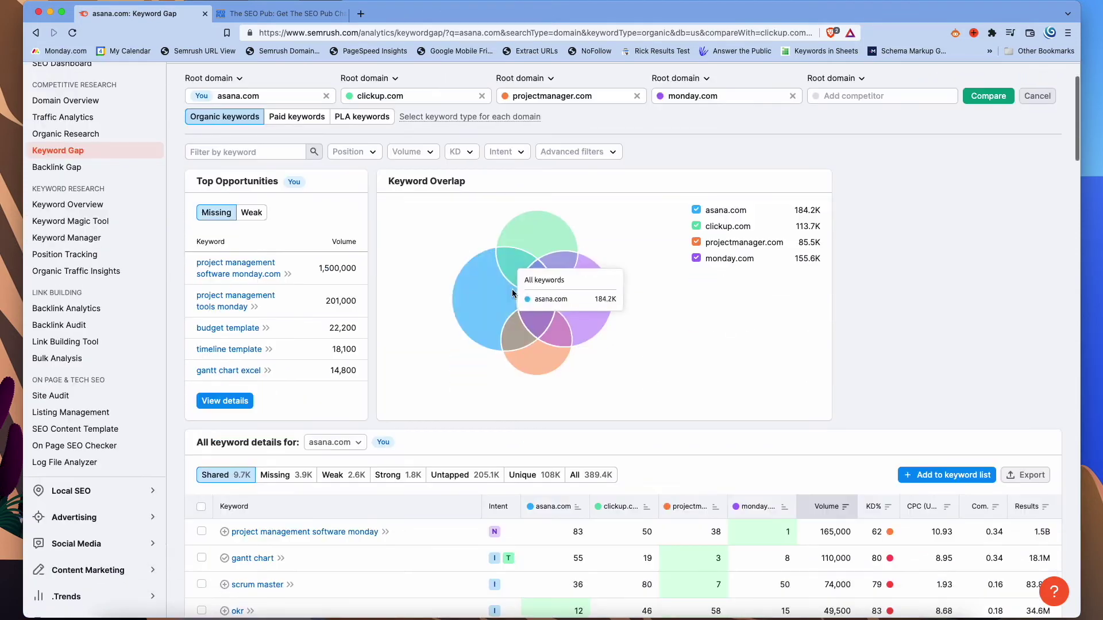
pyautogui.click(459, 476)
pyautogui.scroll(3, 606, 346)
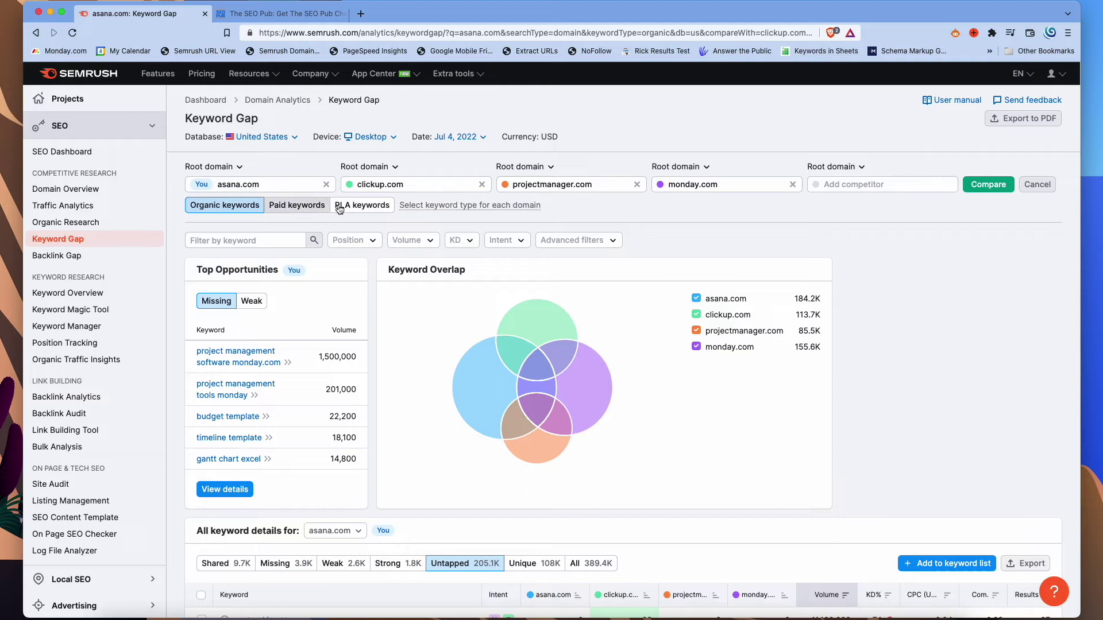
# - Filter to keywords where competitors rank in positions 1 to 5
pyautogui.click(371, 240)
pyautogui.moveTo(357, 303)
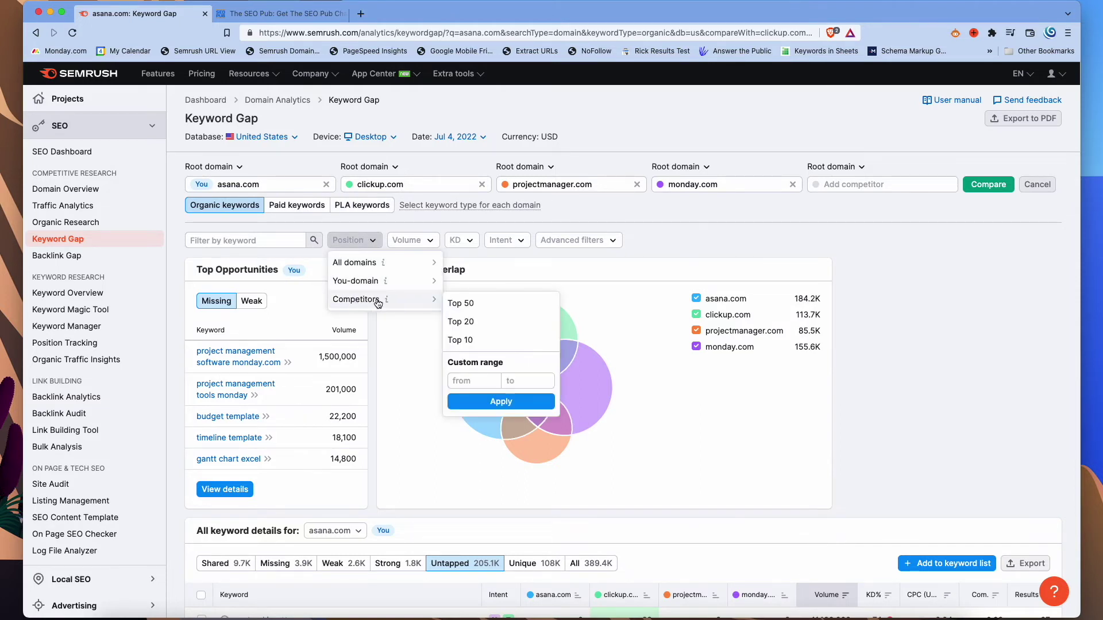
pyautogui.click(471, 381)
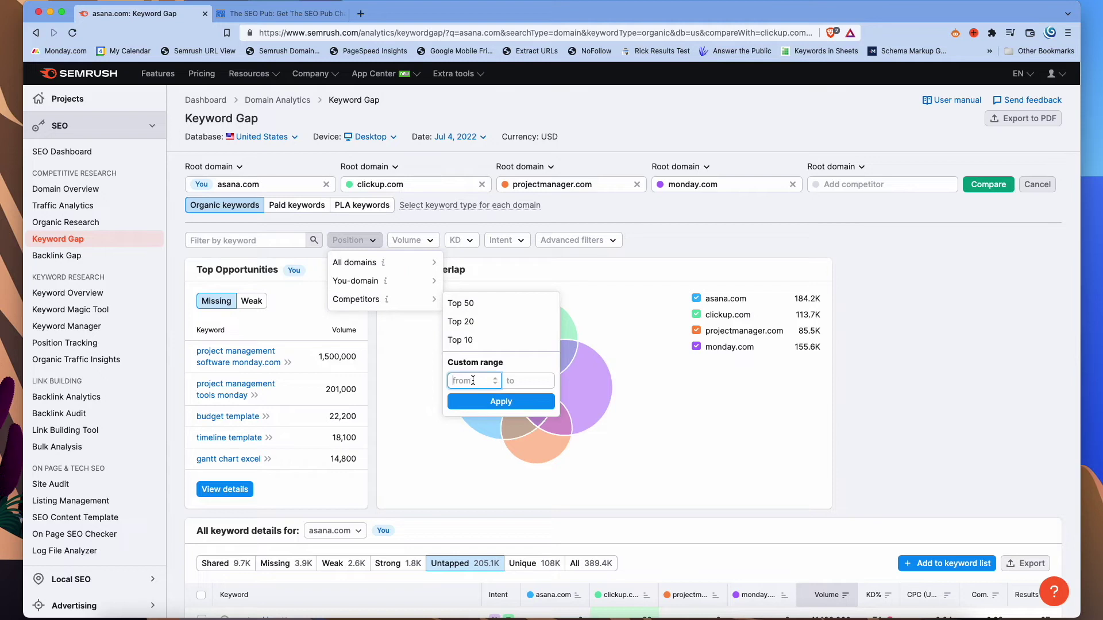
pyautogui.write('1')
pyautogui.click(523, 383)
pyautogui.write('5')
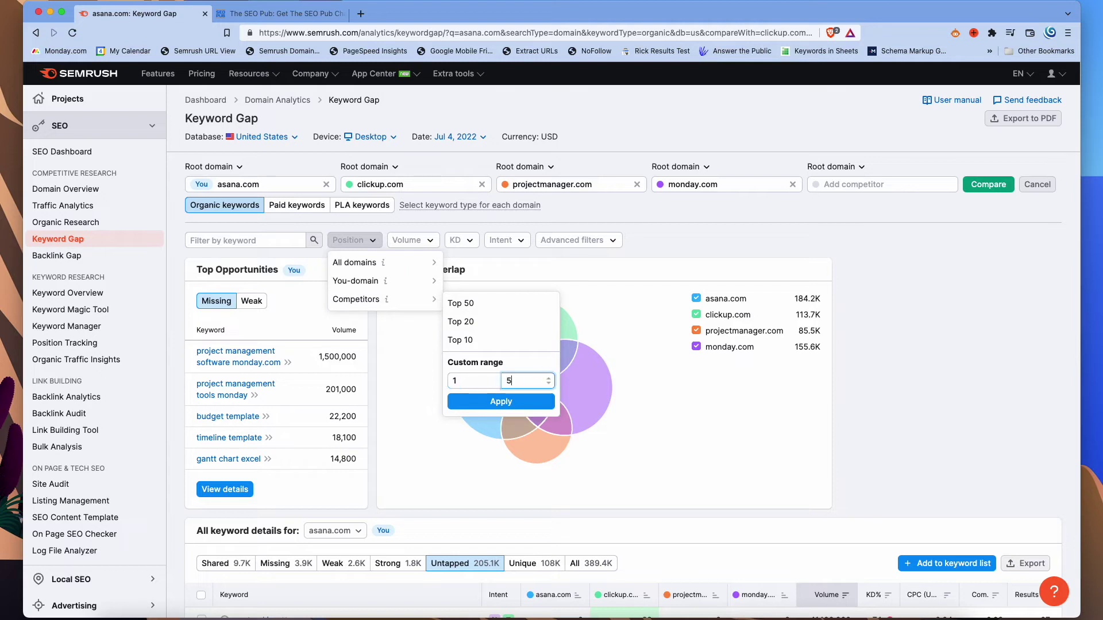
pyautogui.click(521, 408)
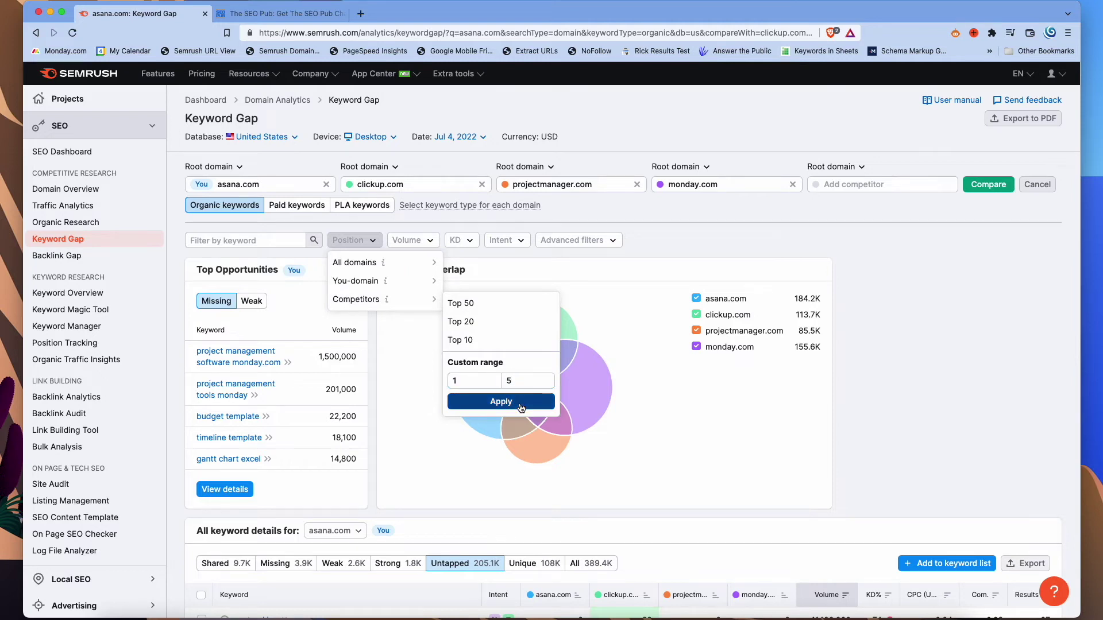
pyautogui.click(521, 405)
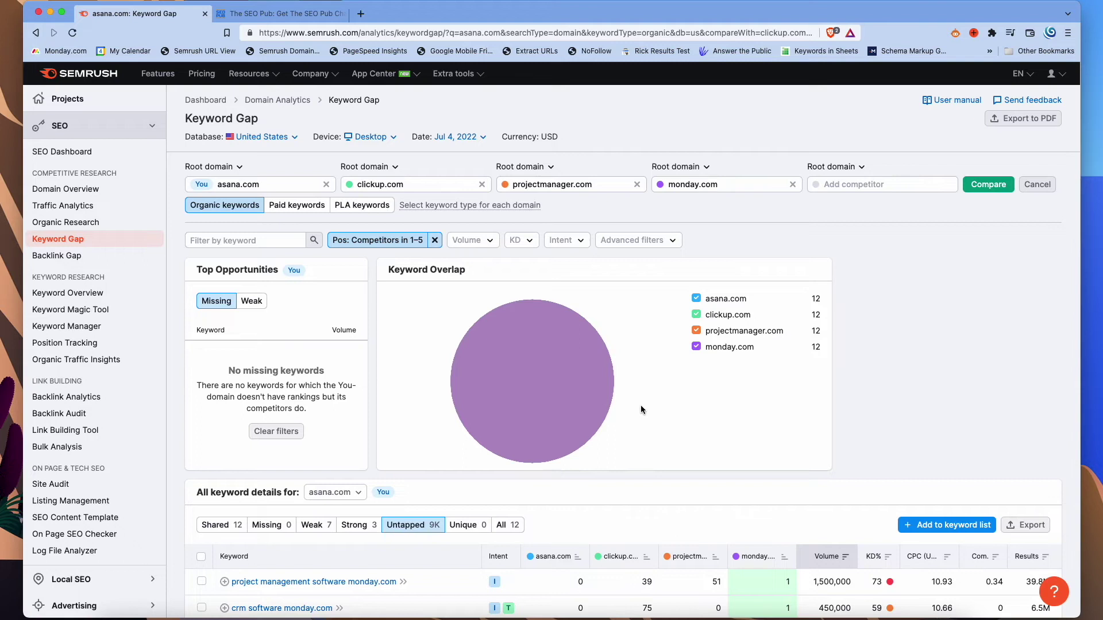
# - Widen the competitor position range to 1–10, leaving 18.6K untapped keywords
pyautogui.click(385, 241)
pyautogui.moveTo(402, 301)
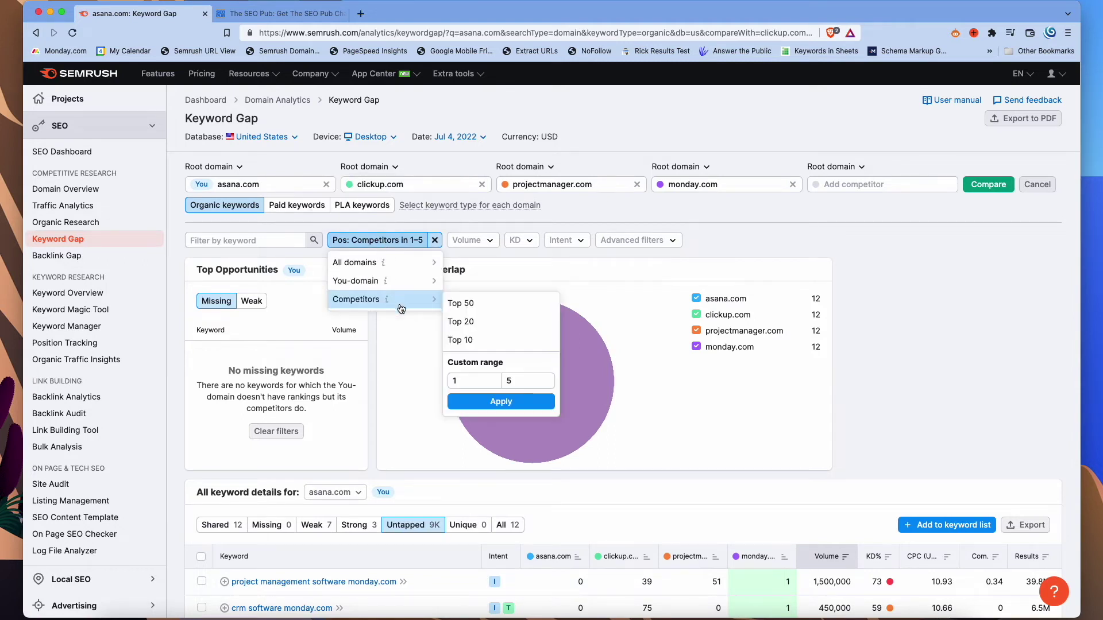
pyautogui.click(466, 381)
pyautogui.click(525, 381)
pyautogui.press('BackSpace')
pyautogui.write('10')
pyautogui.click(492, 402)
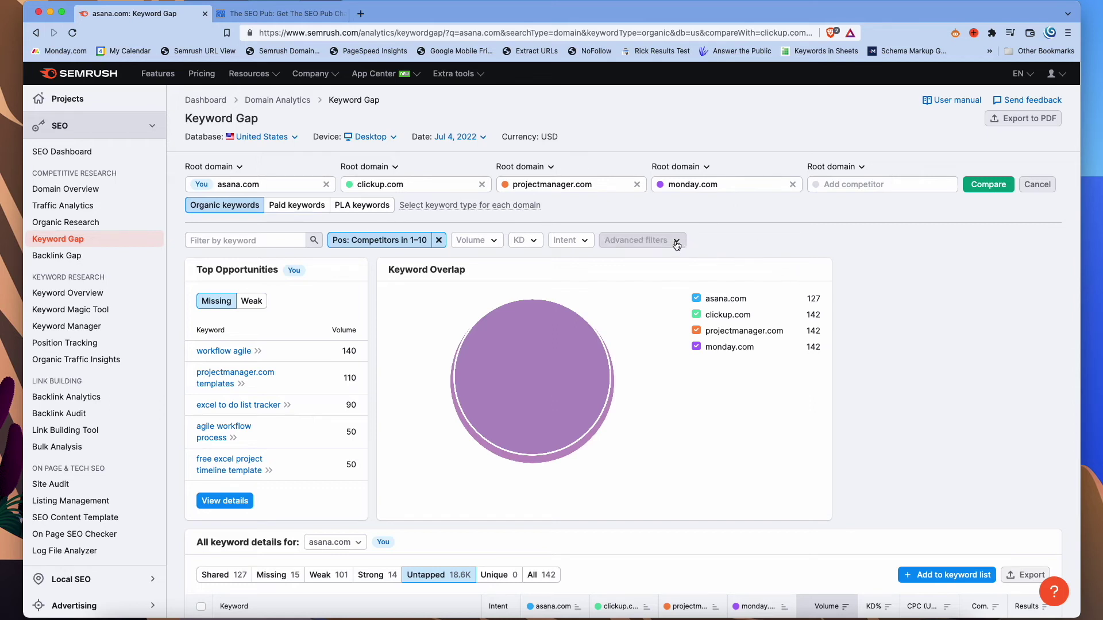
# - Add advanced filters excluding keywords containing 'clickup' and 'monday'
pyautogui.click(636, 240)
pyautogui.click(402, 271)
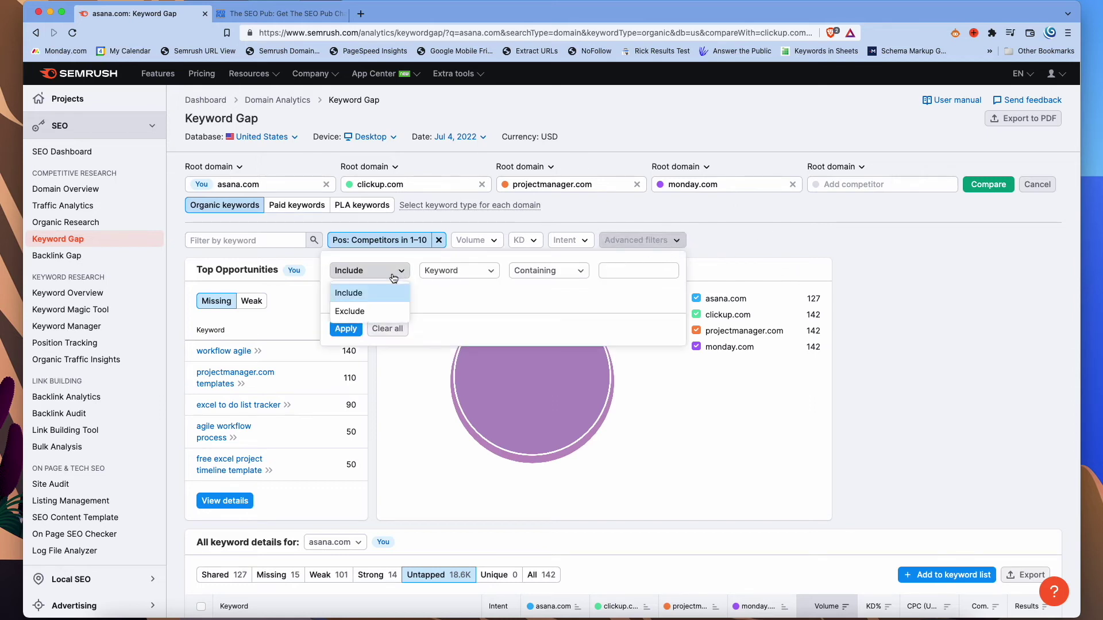
pyautogui.click(353, 312)
pyautogui.click(614, 275)
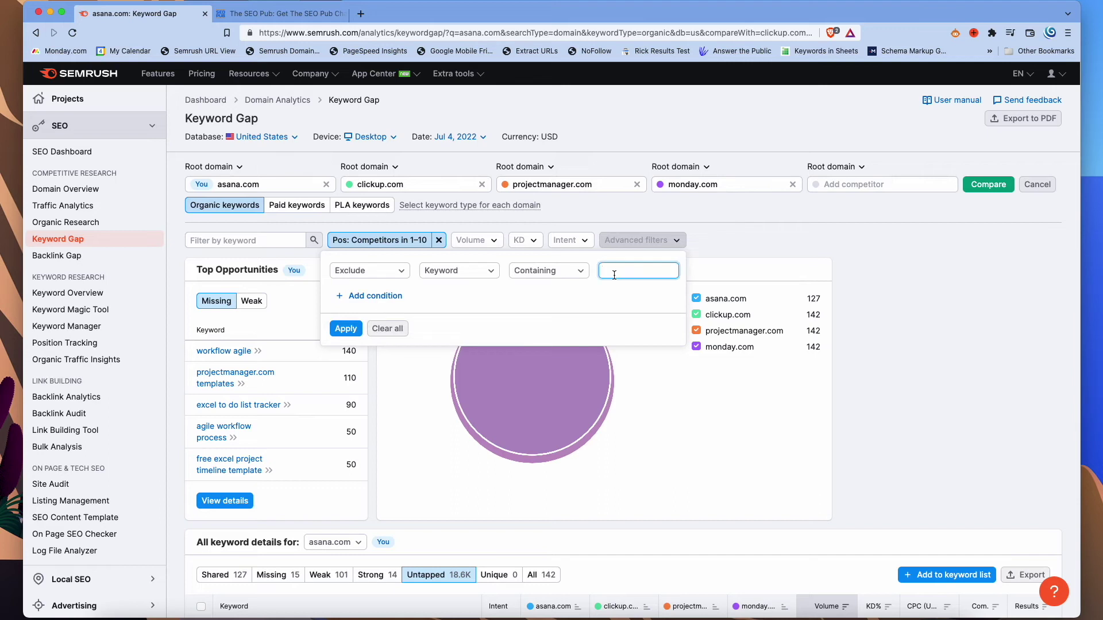
pyautogui.write('clicku')
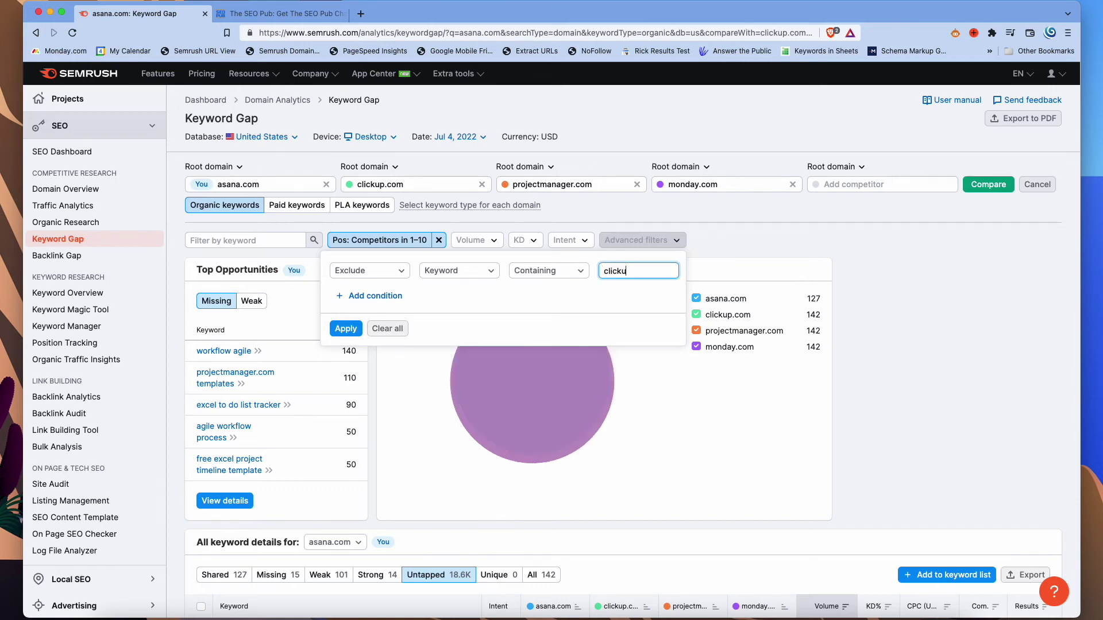
pyautogui.write('p')
pyautogui.click(358, 296)
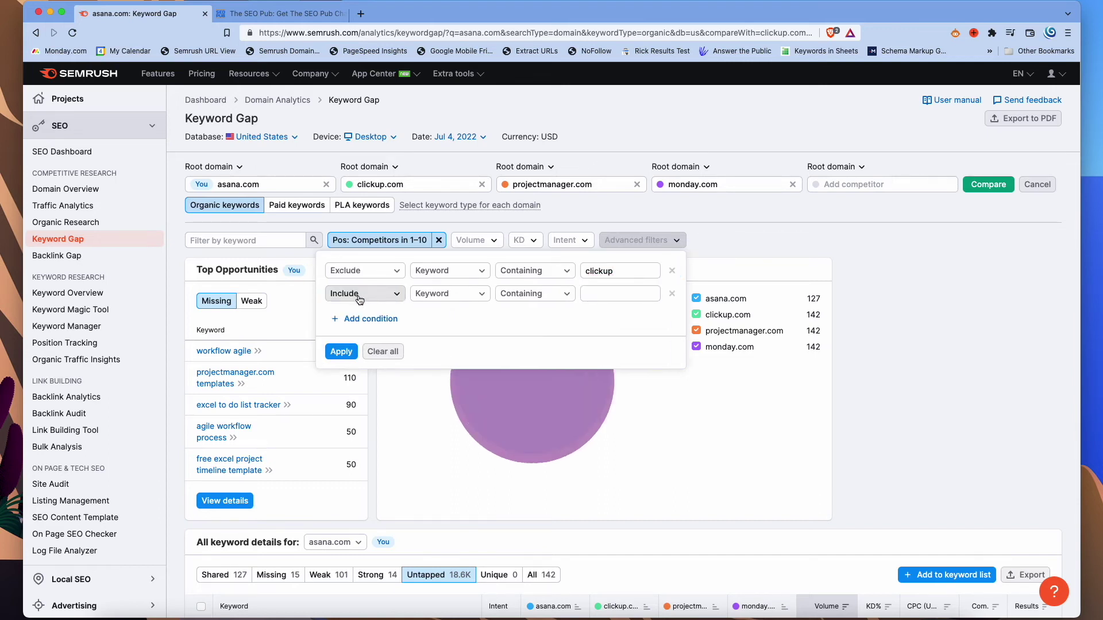
pyautogui.click(359, 296)
pyautogui.click(348, 332)
pyautogui.click(595, 300)
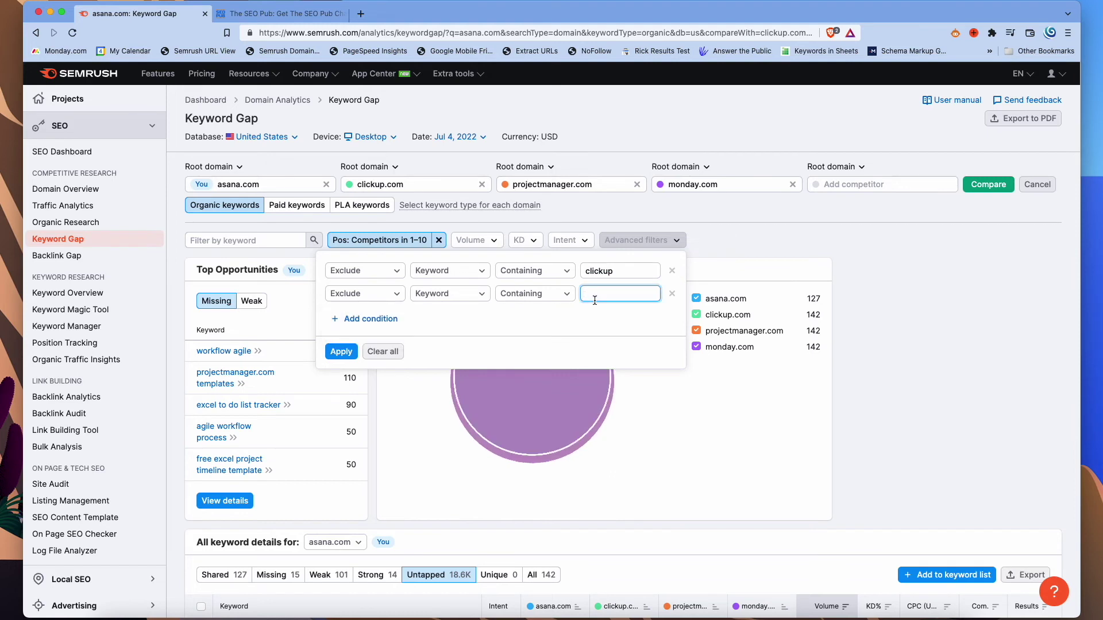
pyautogui.write('monday')
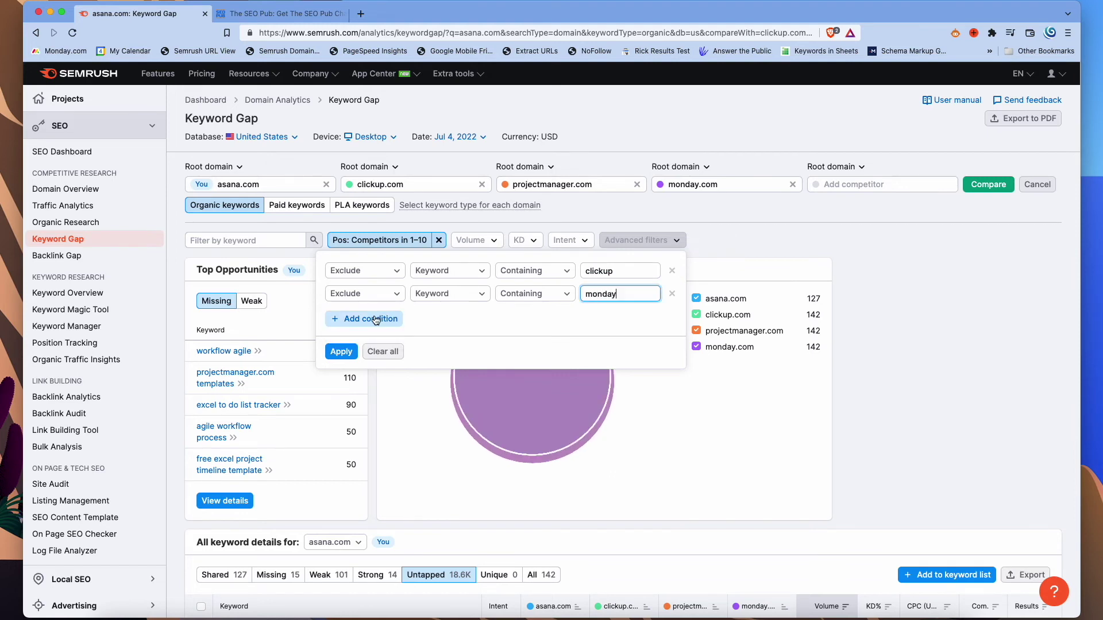
# - Add a third exclusion for 'click up' and apply, leaving 17.4K untapped keywords
pyautogui.click(376, 320)
pyautogui.click(361, 317)
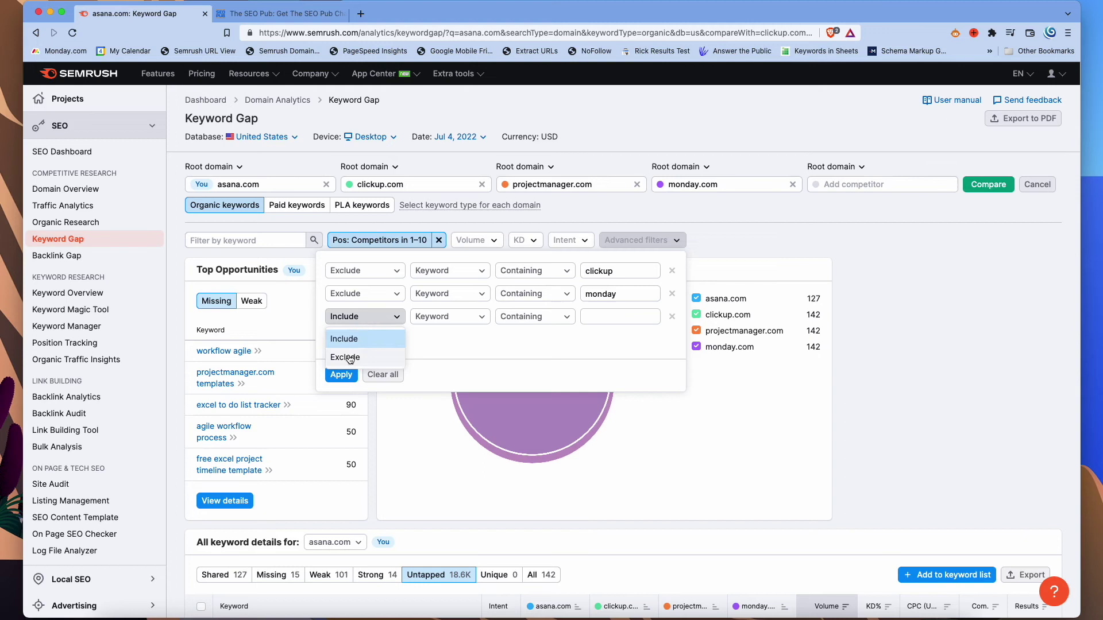
pyautogui.click(348, 358)
pyautogui.click(595, 318)
pyautogui.write('click')
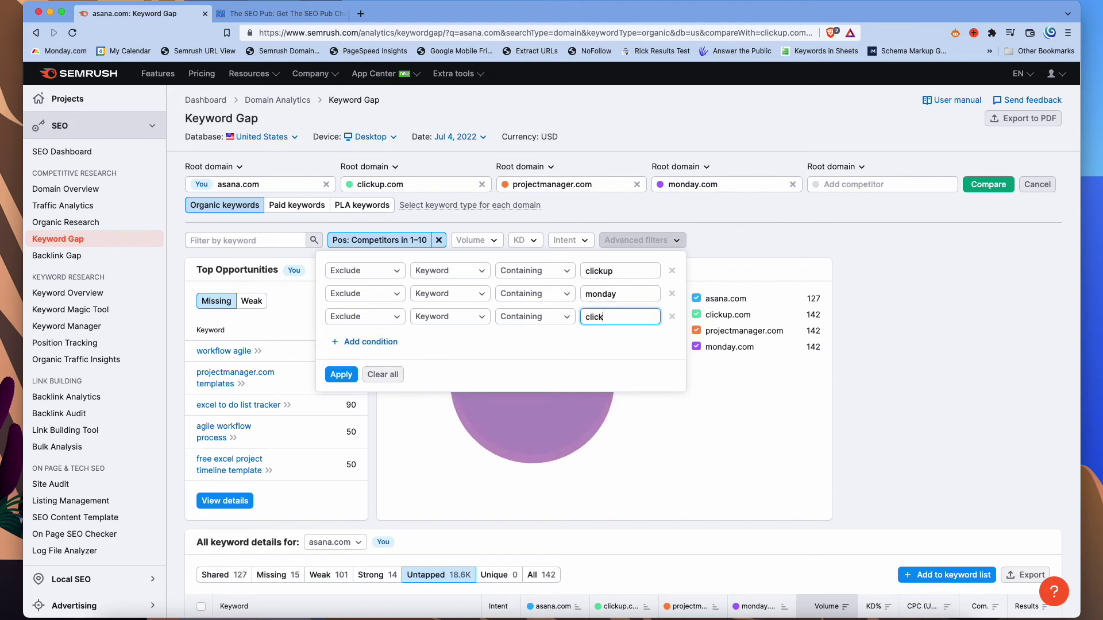
pyautogui.write(' up')
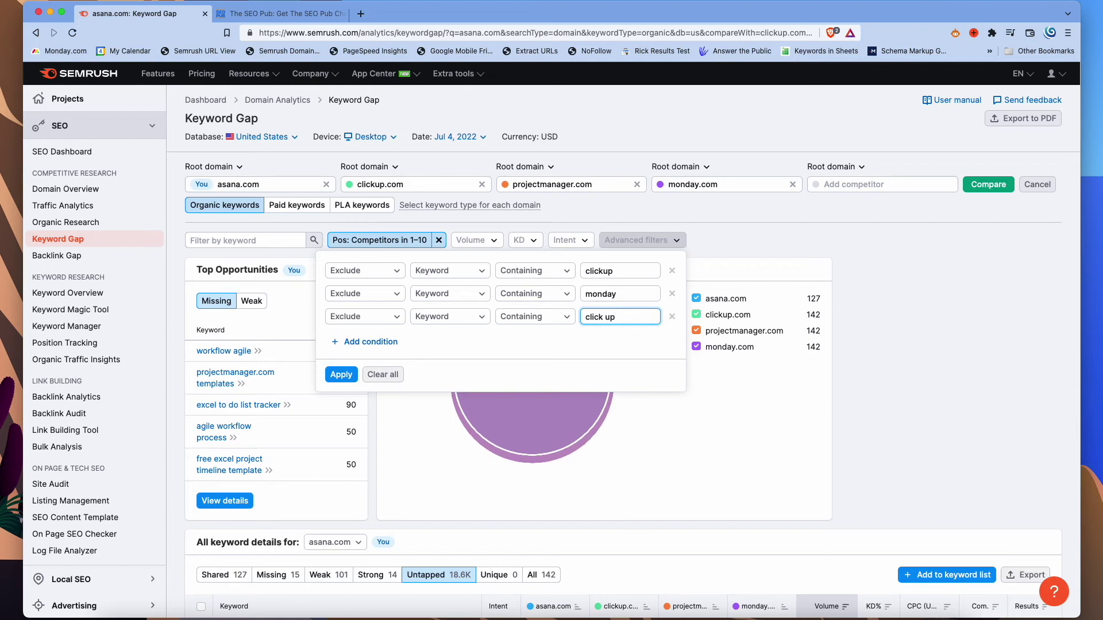
pyautogui.click(345, 374)
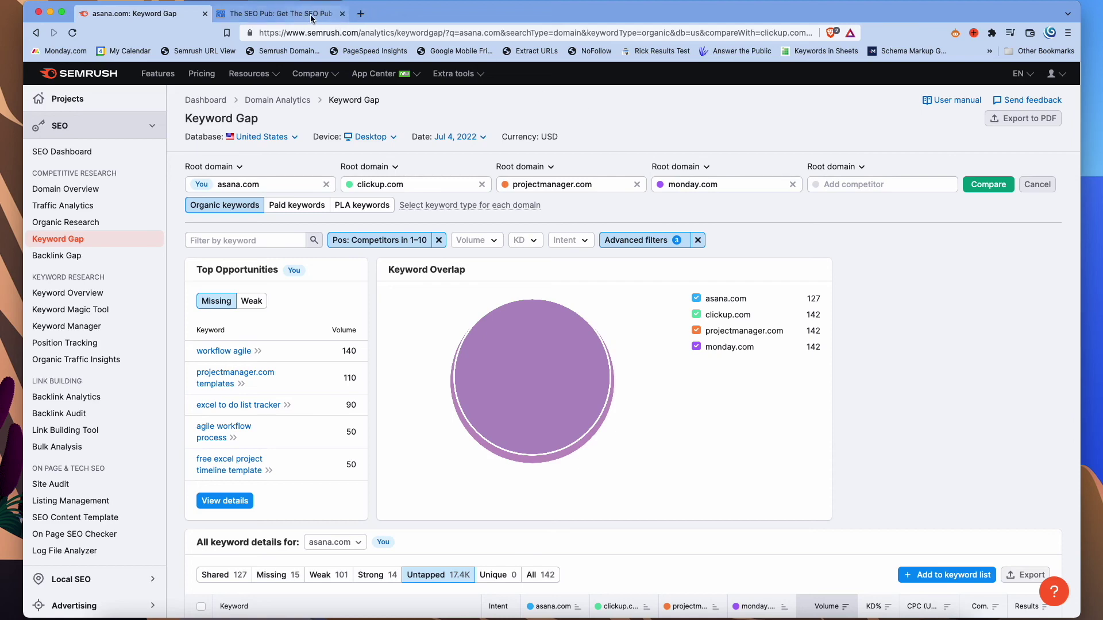
# - Switch to The SEO Pub homepage at theseopub.com
pyautogui.click(330, 12)
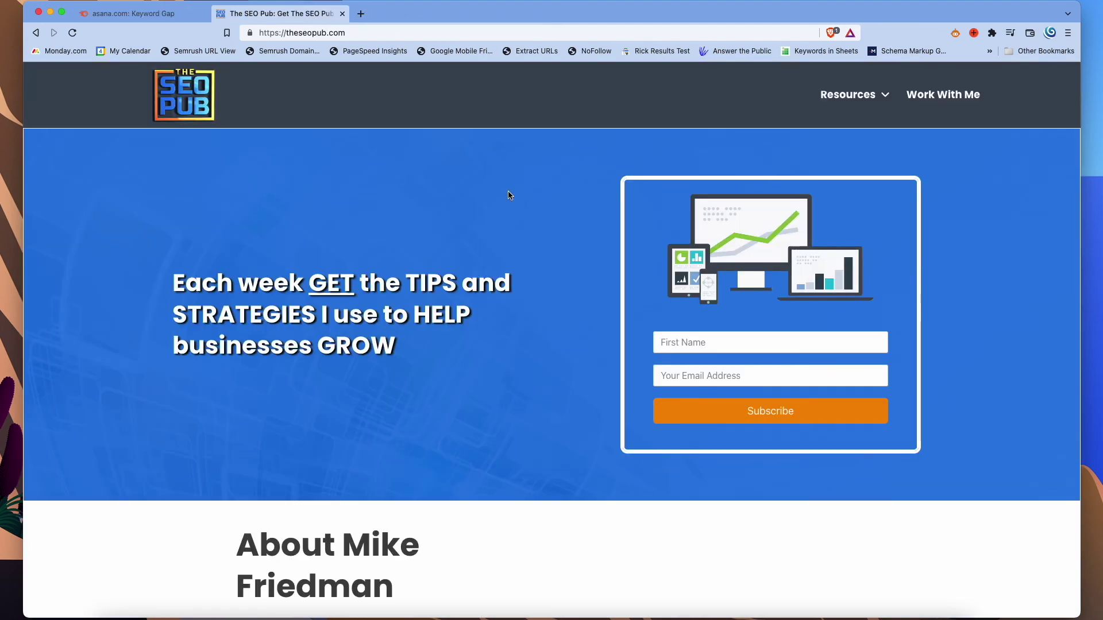